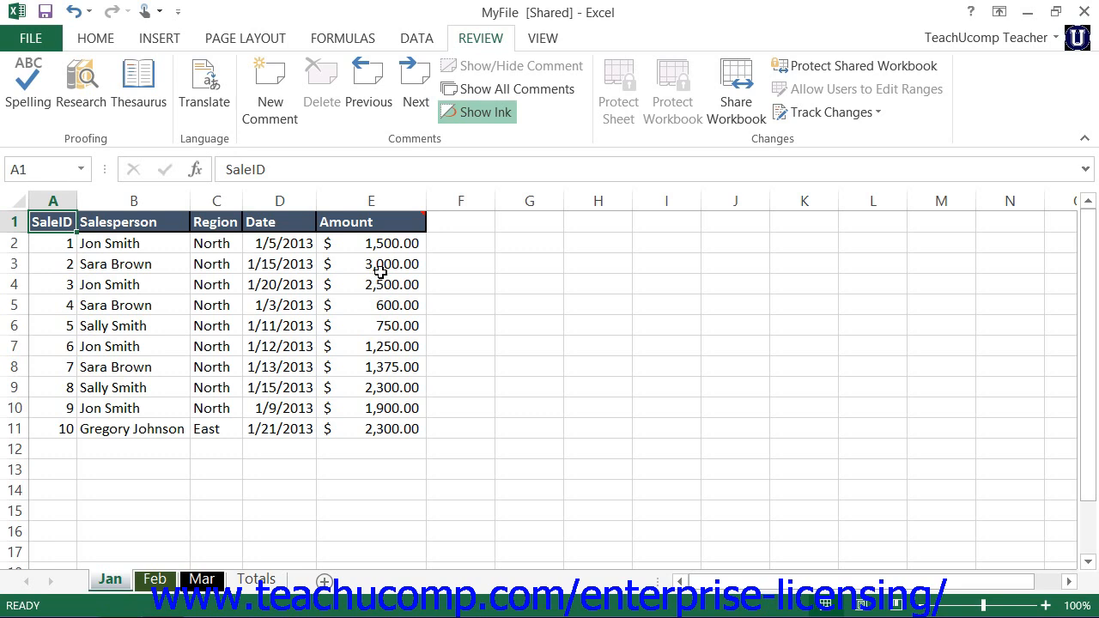
On the Mar sheet, insert a comment on the Salesperson header reading "Check the salesperson ID for Mar."
{"action": "mouse_move", "coordinate": [384, 222]}
{"action": "left_click", "coordinate": [206, 580]}
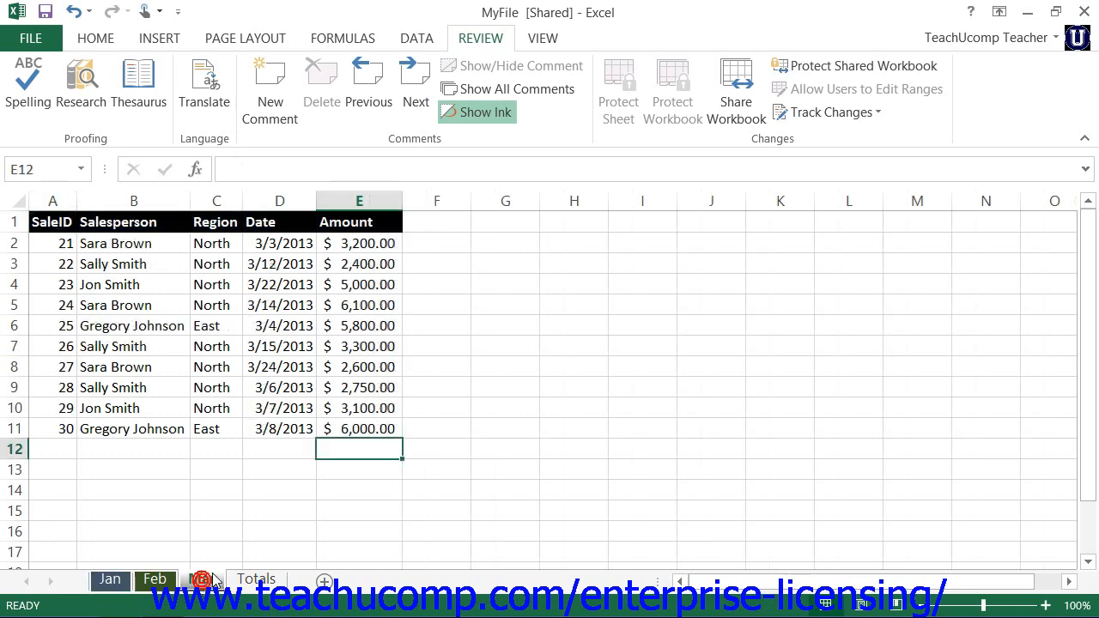
{"action": "left_click", "coordinate": [172, 225]}
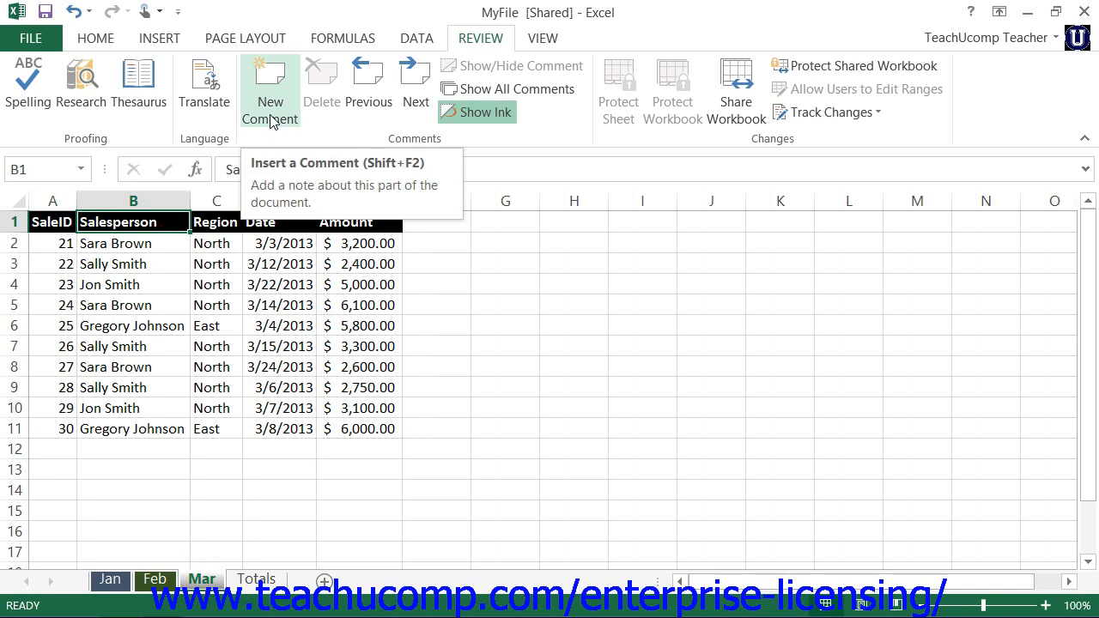
{"action": "right_click", "coordinate": [157, 221]}
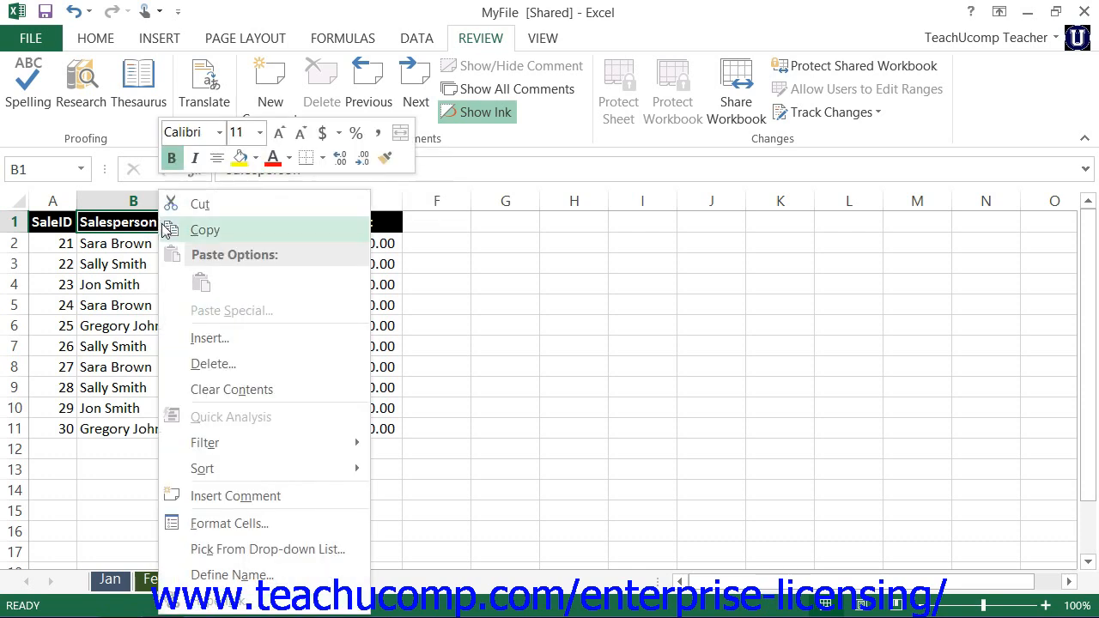
{"action": "left_click", "coordinate": [211, 494]}
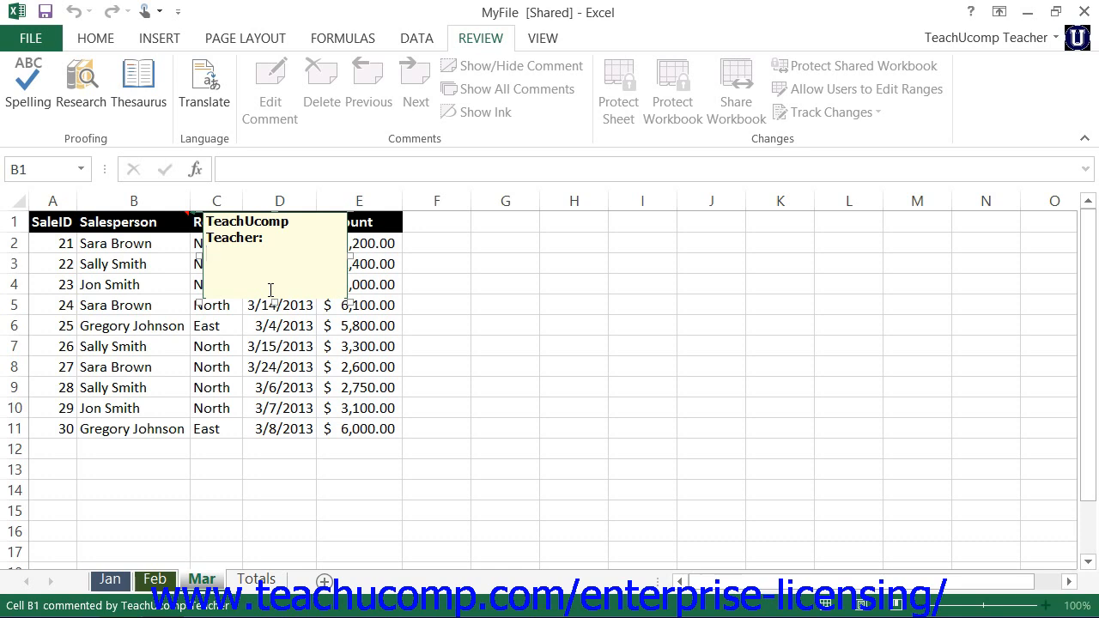
{"action": "type", "text": "Check the sales"}
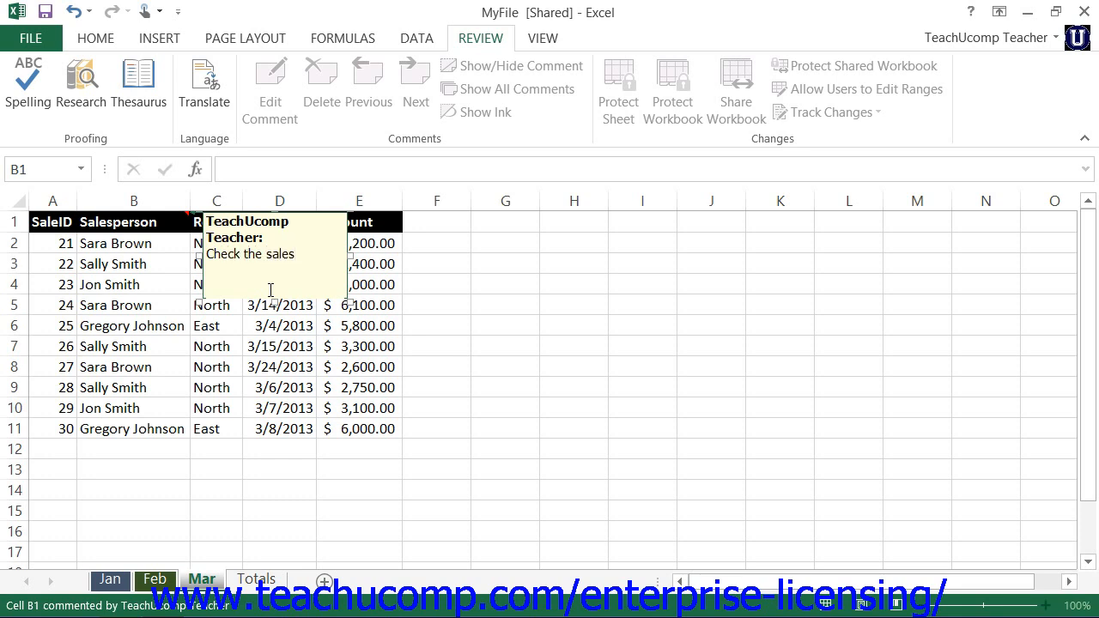
{"action": "type", "text": "person ID for Mar."}
{"action": "left_click", "coordinate": [421, 282]}
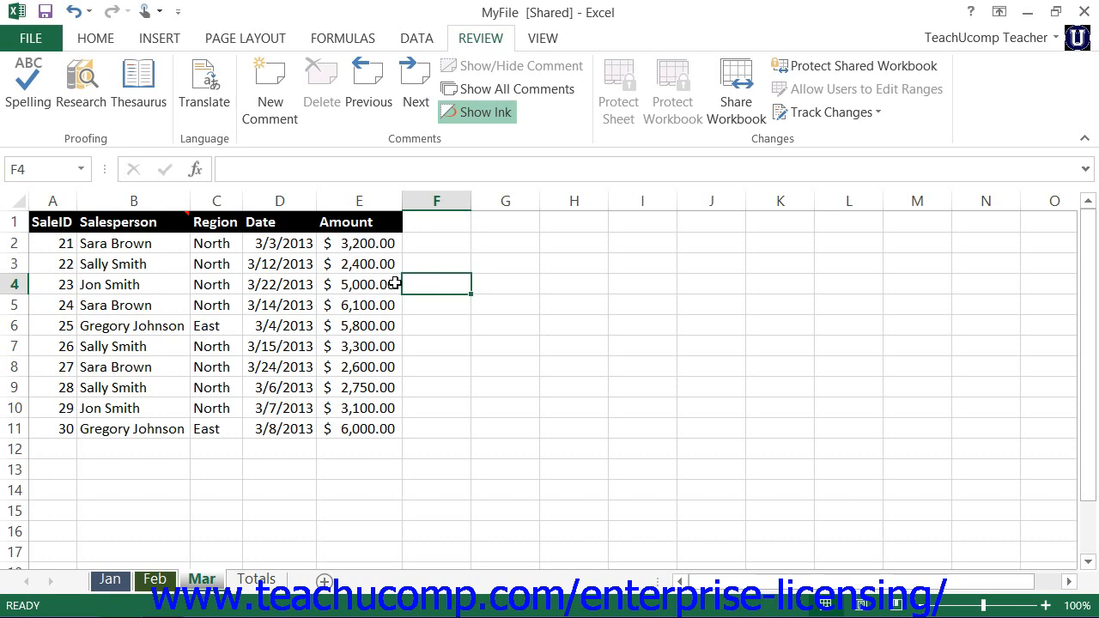
Edit the Salesperson header's comment to read "Check the salespeople's names and their salesperson ID for Mar."
{"action": "mouse_move", "coordinate": [166, 221]}
{"action": "left_click", "coordinate": [155, 223]}
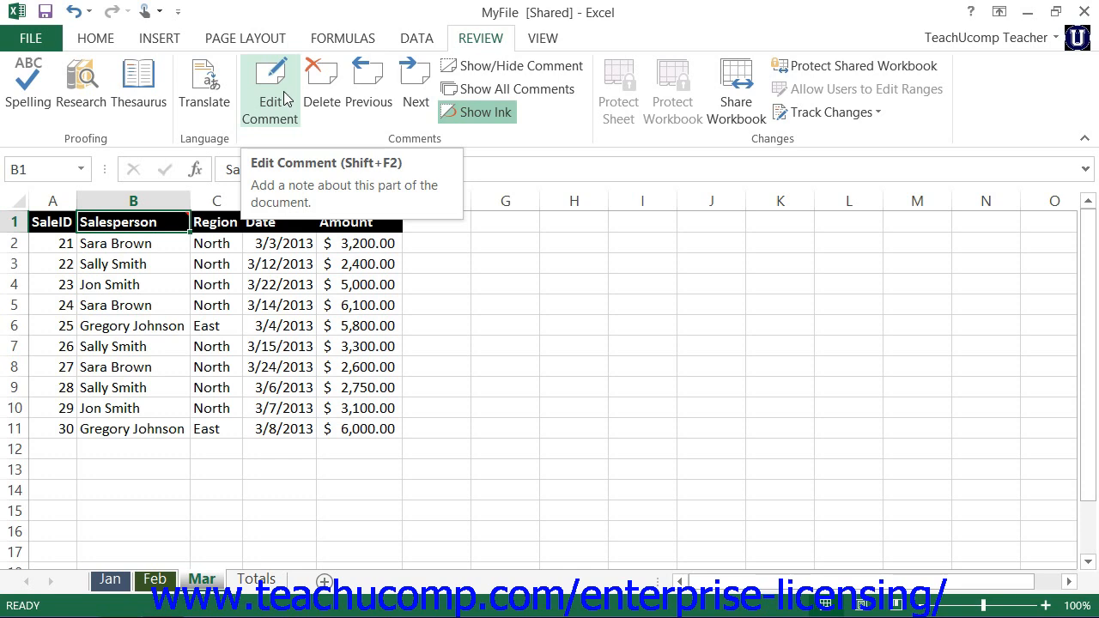
{"action": "left_click", "coordinate": [286, 99]}
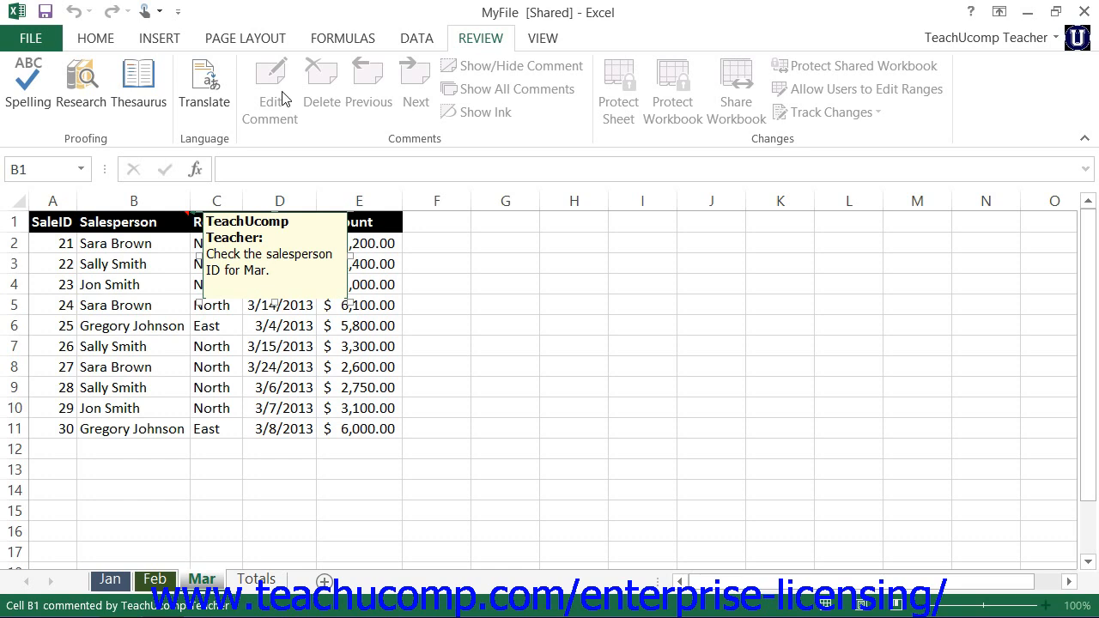
{"action": "type", "text": "salespeop"}
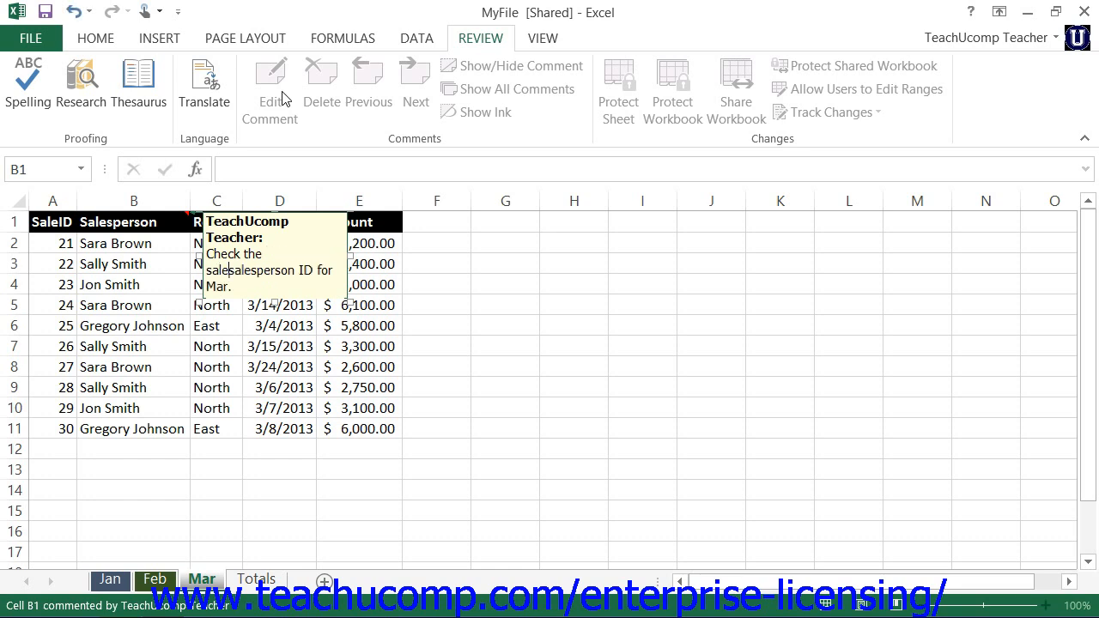
{"action": "type", "text": "le's name"}
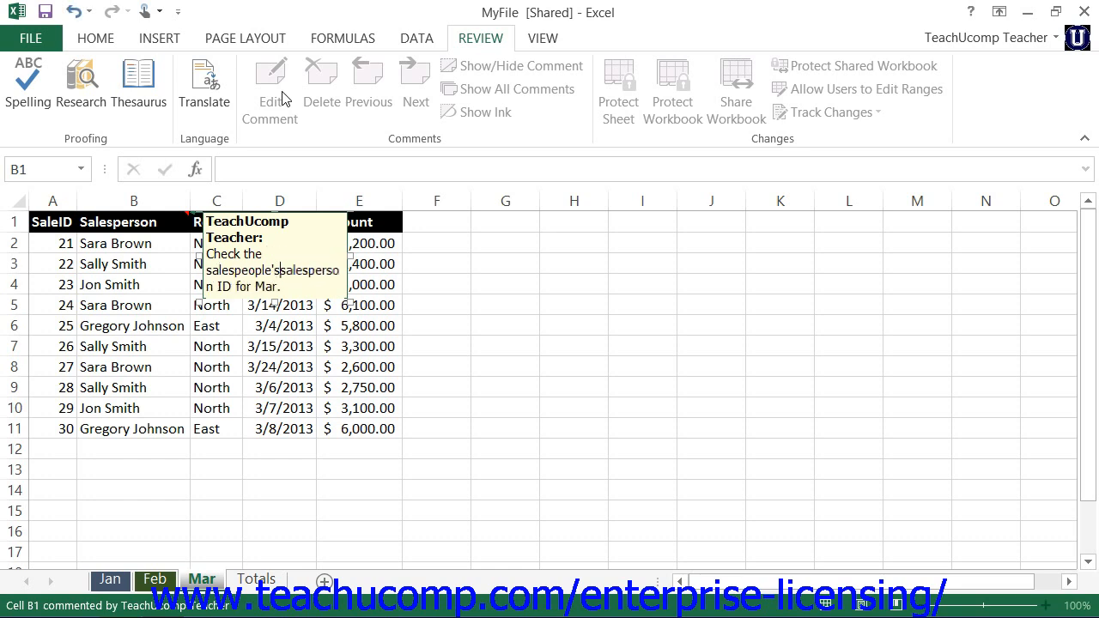
{"action": "type", "text": "s and th"}
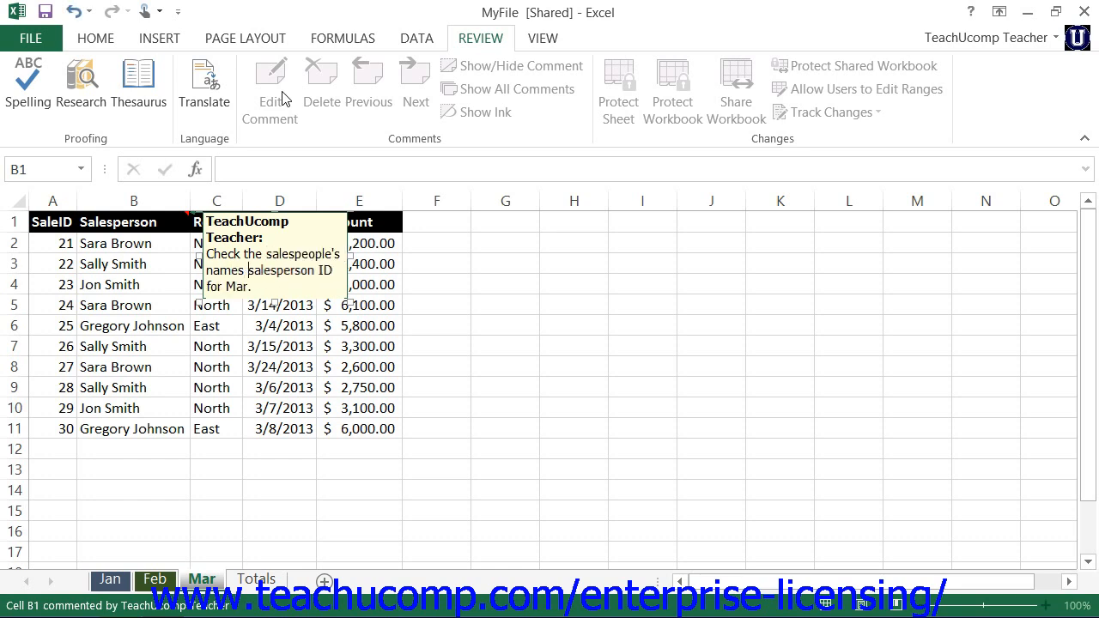
{"action": "type", "text": "eir"}
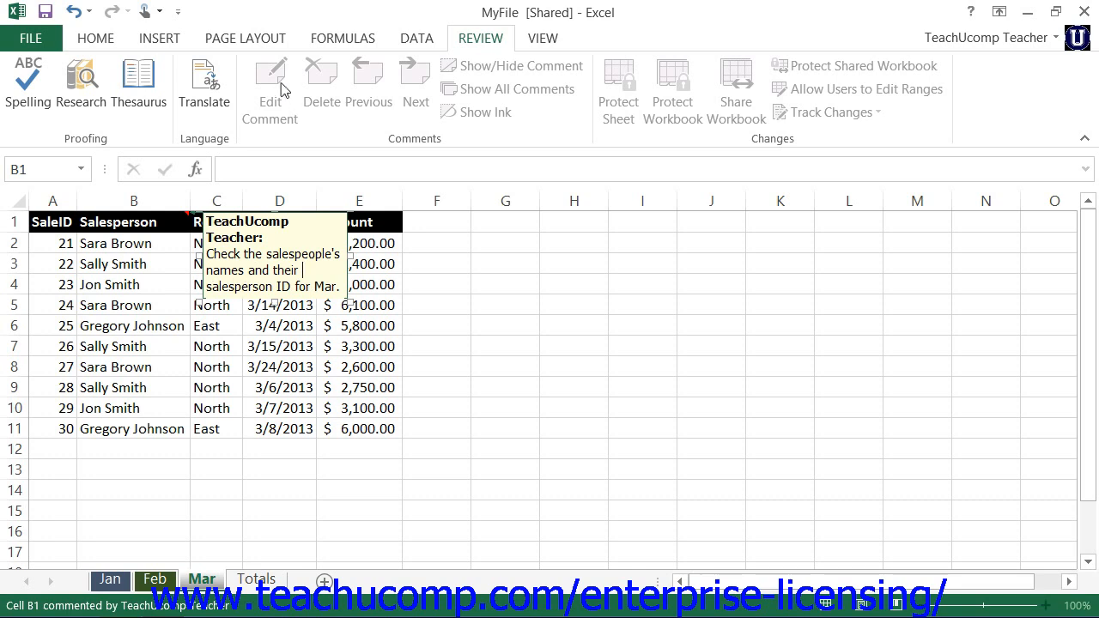
{"action": "left_click", "coordinate": [452, 223]}
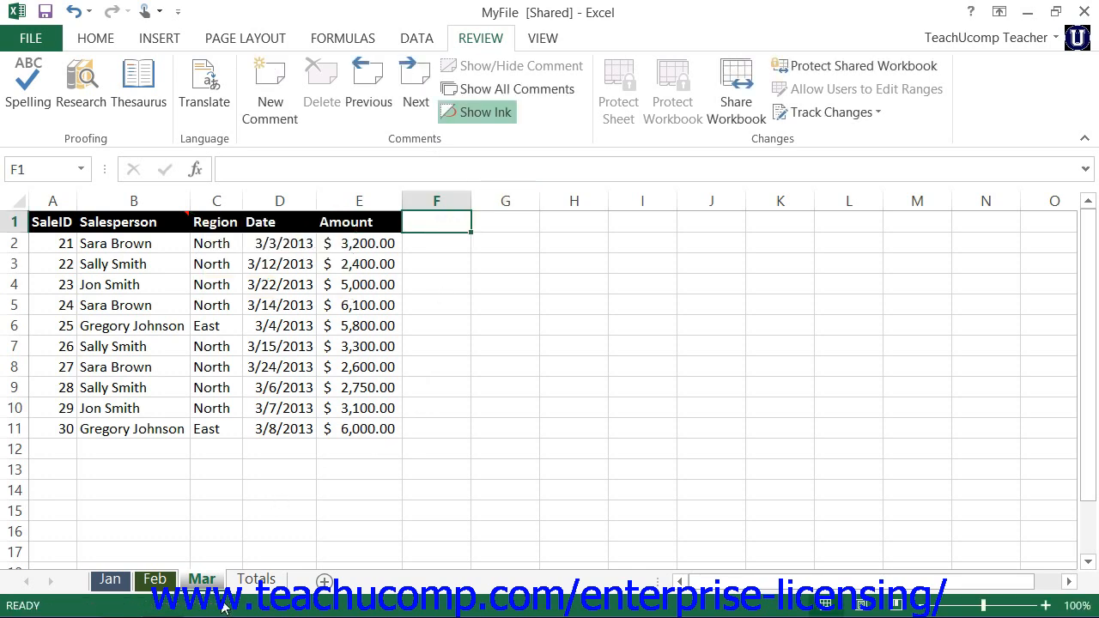
Delete the comment attached to the Amount header on the Jan sheet
{"action": "left_click", "coordinate": [120, 585]}
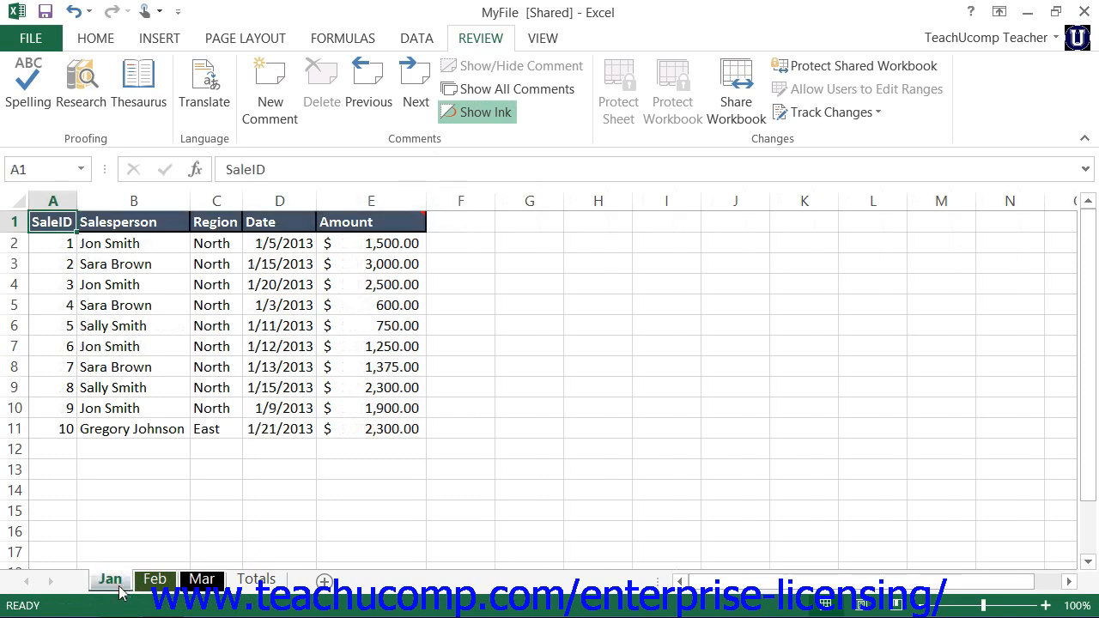
{"action": "left_click", "coordinate": [383, 223]}
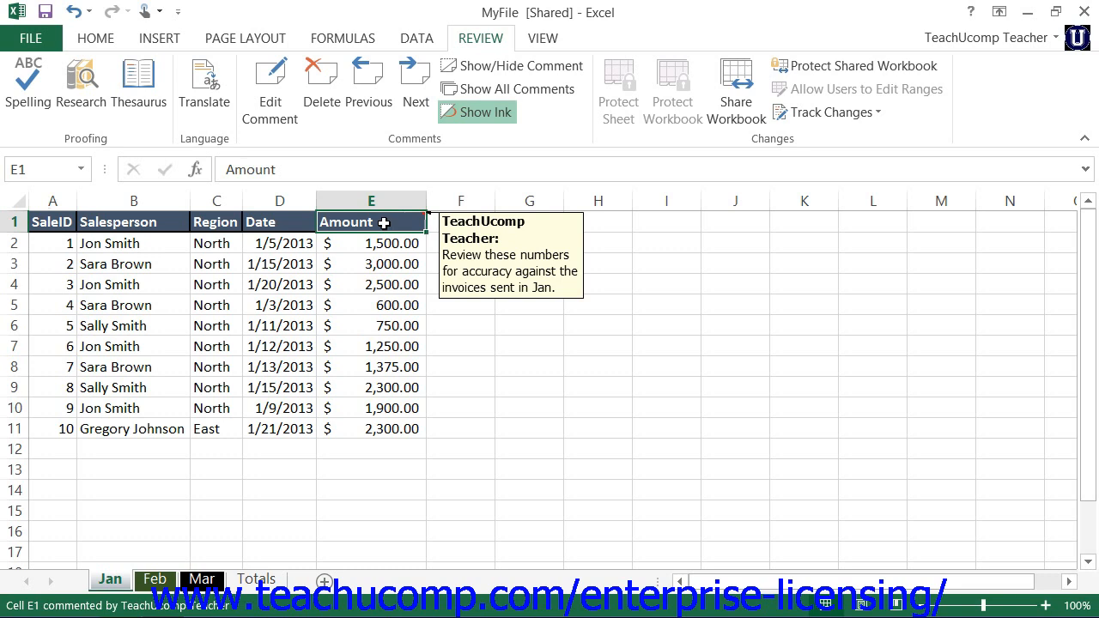
{"action": "left_click", "coordinate": [335, 101]}
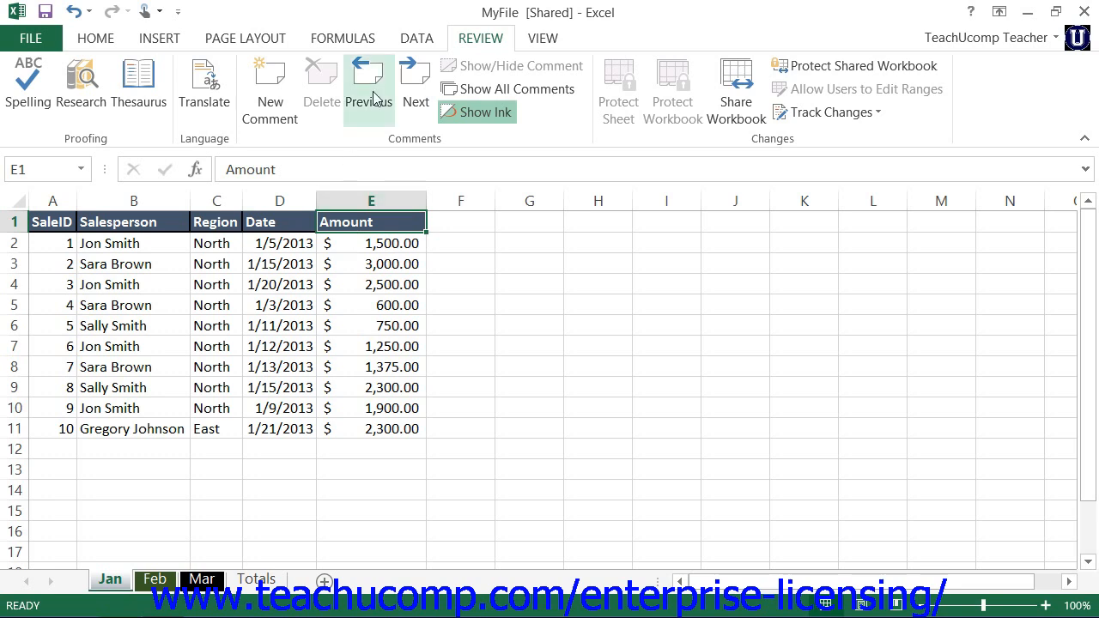
Review the remaining comments one after another through the end of the workbook, without restarting from the beginning
{"action": "left_click", "coordinate": [416, 101]}
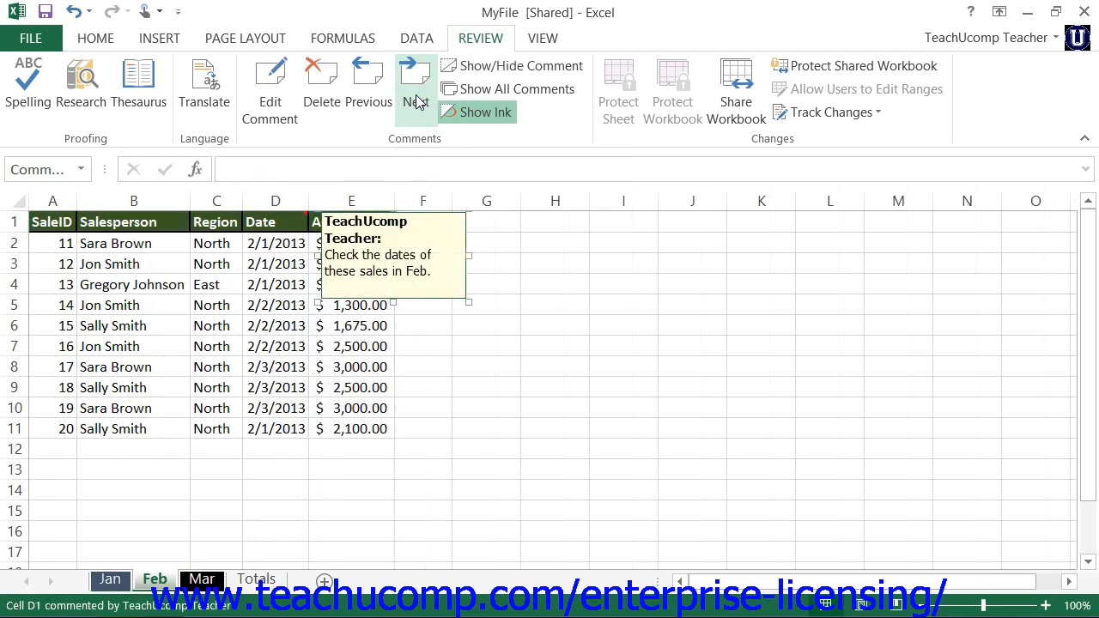
{"action": "left_click", "coordinate": [415, 101]}
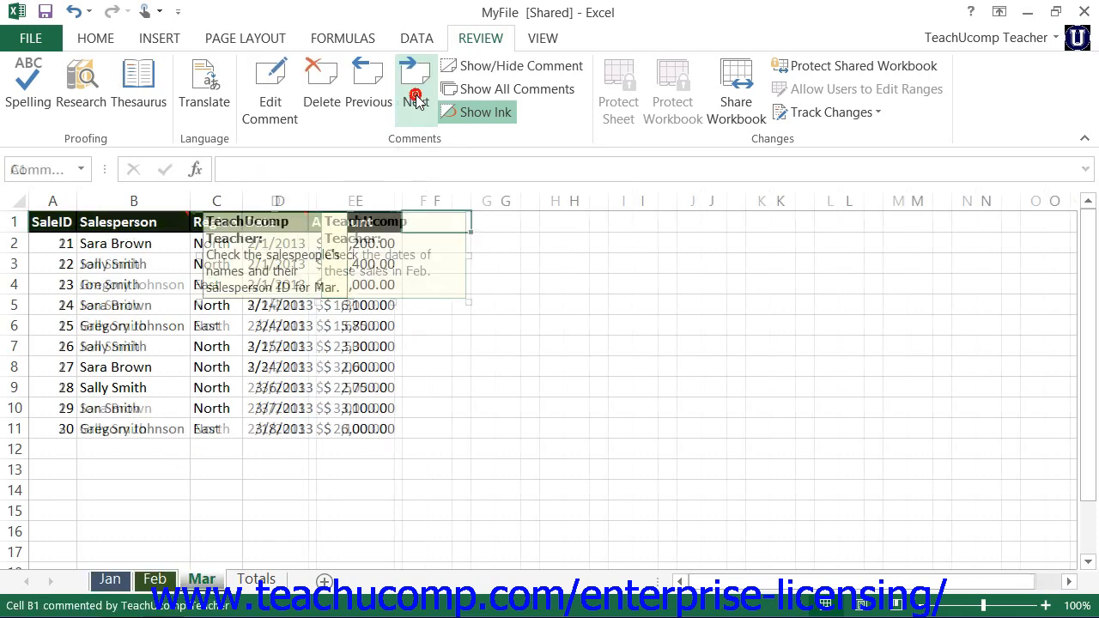
{"action": "left_click", "coordinate": [415, 102]}
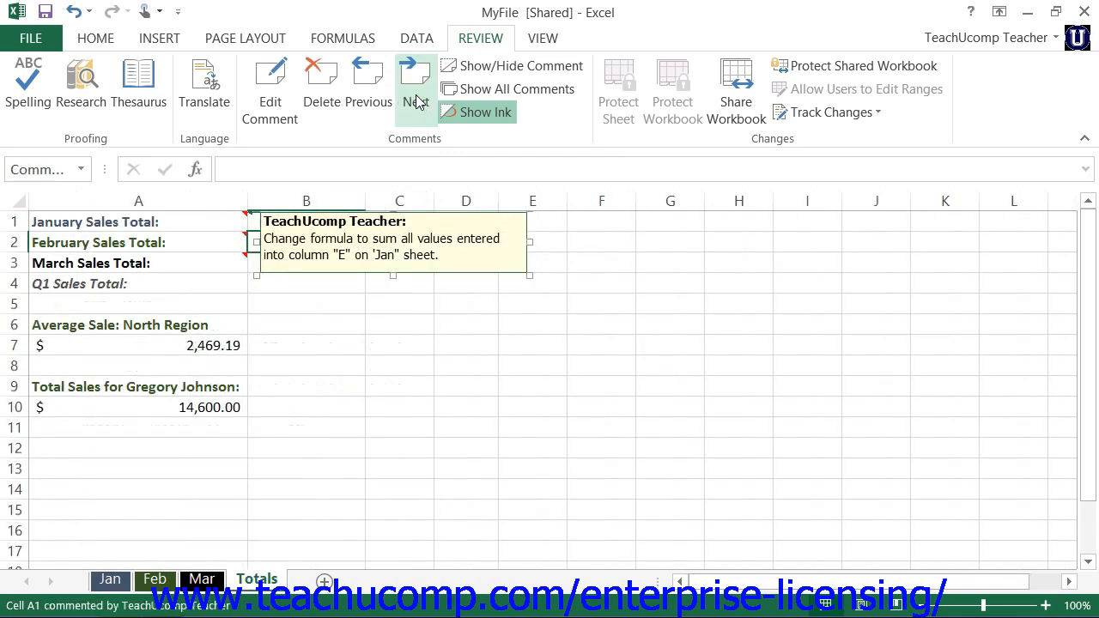
{"action": "left_click", "coordinate": [415, 101]}
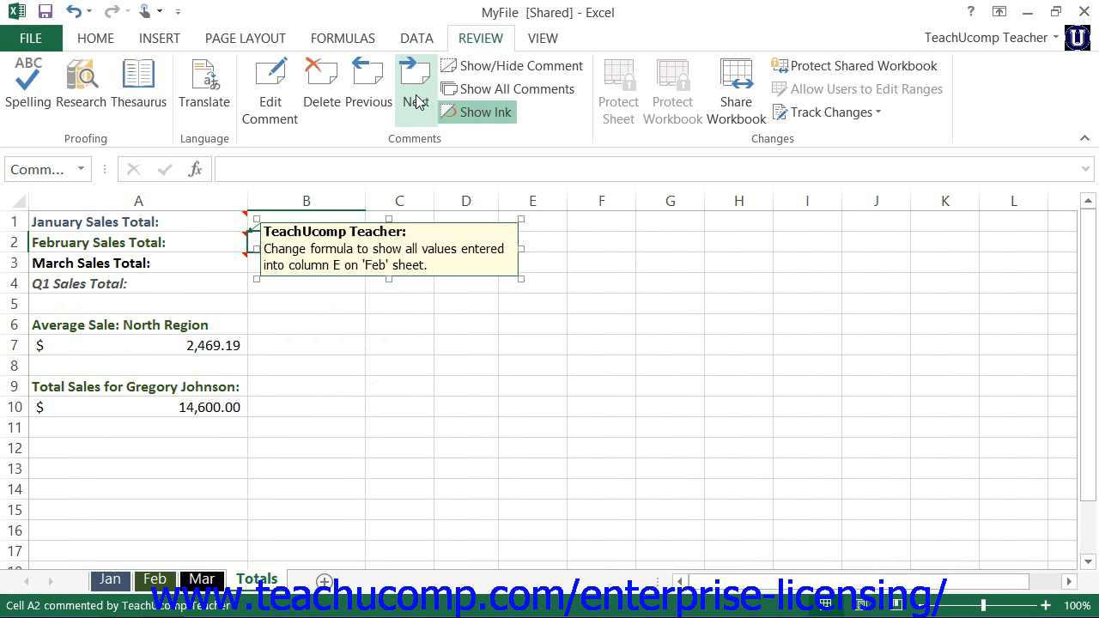
{"action": "left_click", "coordinate": [416, 101]}
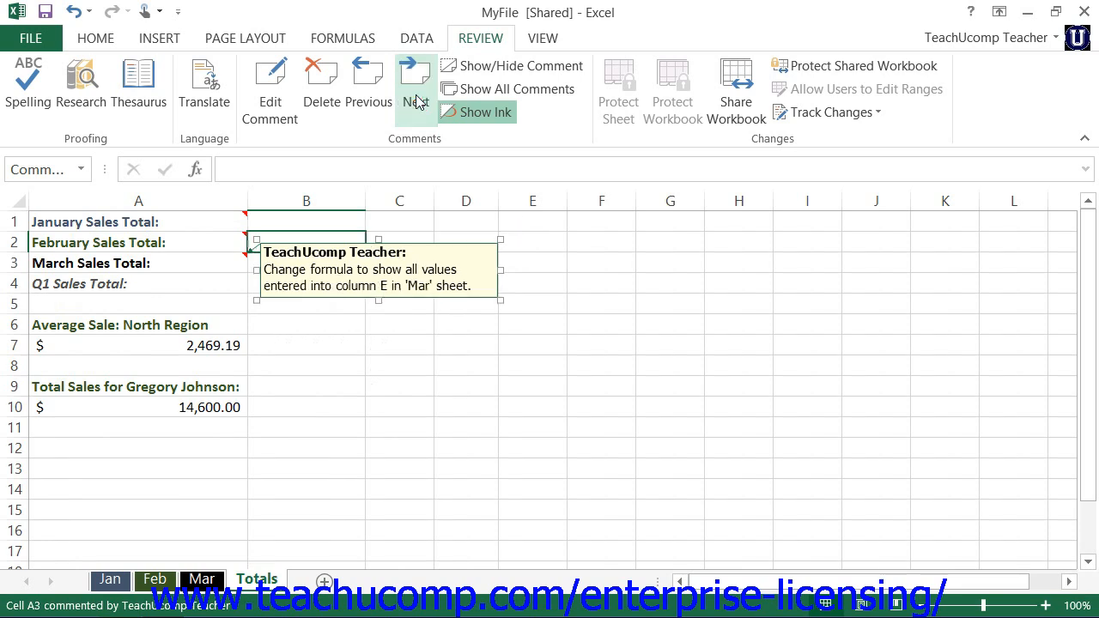
{"action": "left_click", "coordinate": [416, 102]}
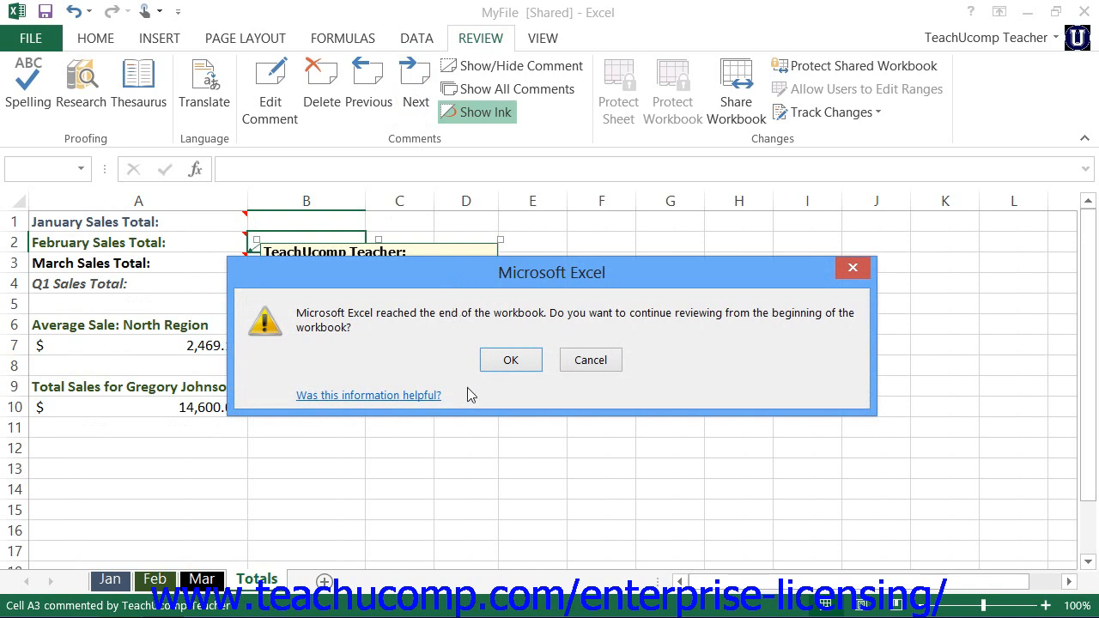
{"action": "left_click", "coordinate": [594, 363]}
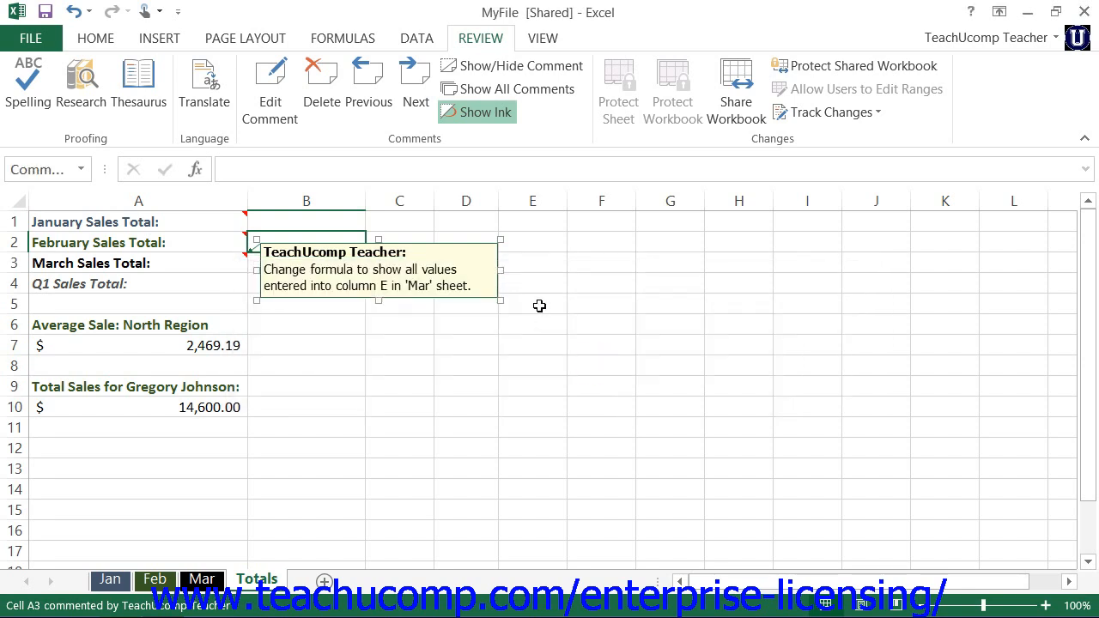
{"action": "left_click", "coordinate": [539, 305]}
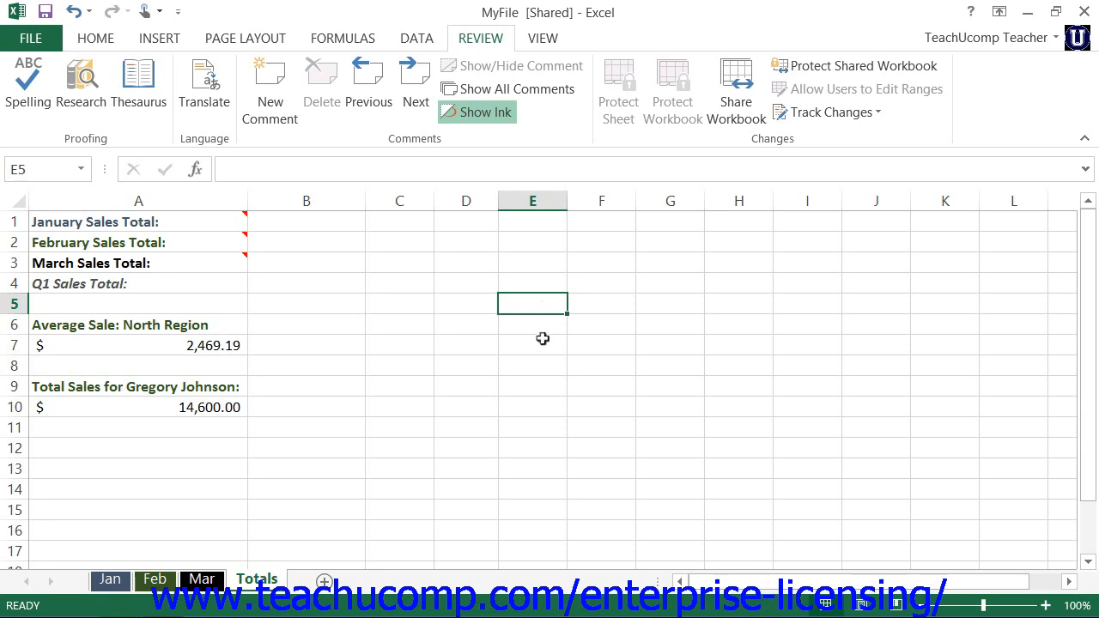
Display only the January Sales Total cell's comment on the Totals sheet and hide it again
{"action": "left_click", "coordinate": [205, 222]}
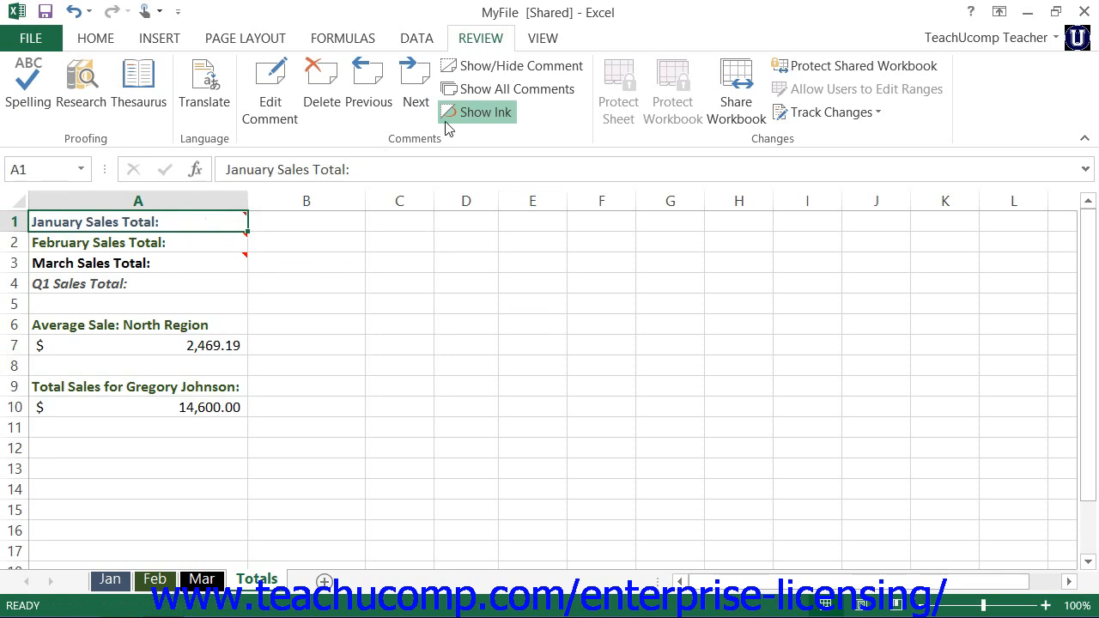
{"action": "left_click", "coordinate": [483, 74]}
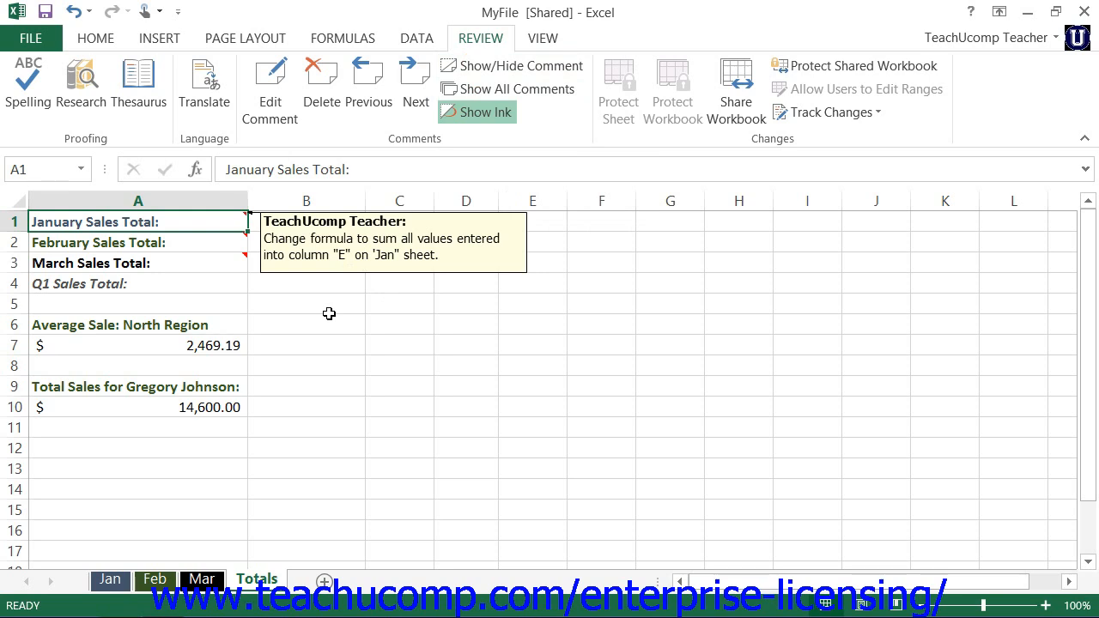
{"action": "left_click", "coordinate": [486, 75]}
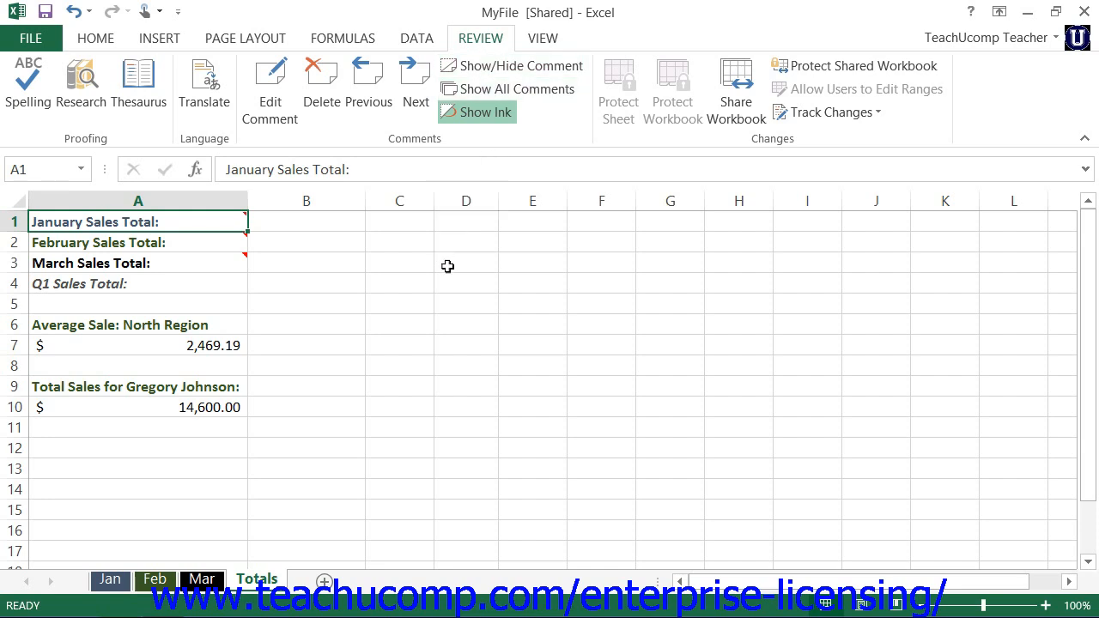
With all comments displayed, move the March comment down to rows 6–8 and the February comment beside the January one, and hide them all again
{"action": "left_click", "coordinate": [511, 96]}
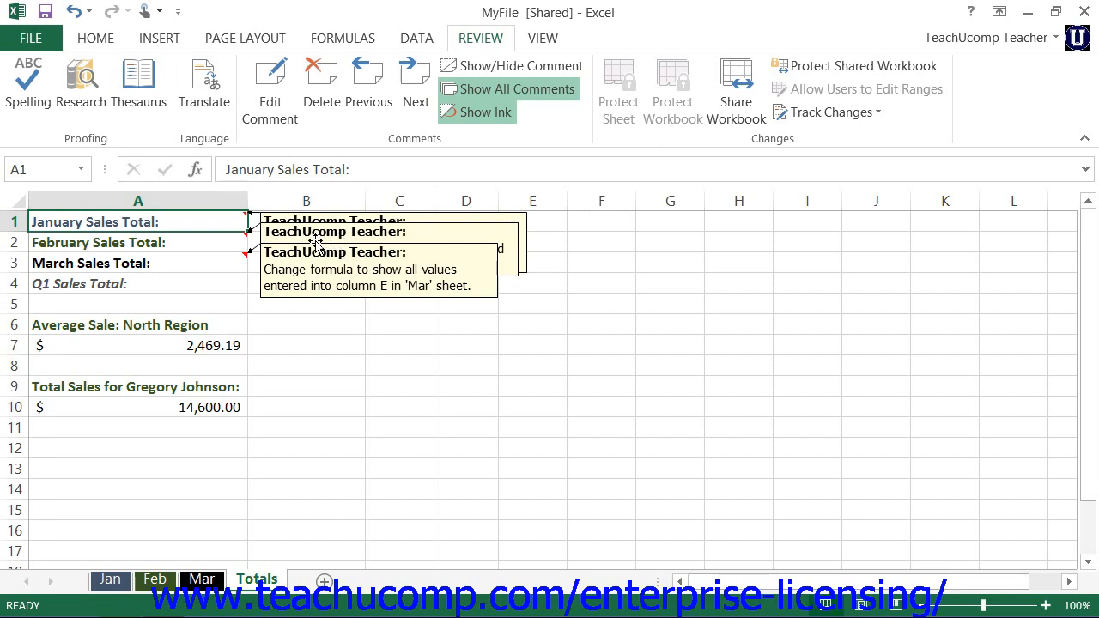
{"action": "left_click_drag", "start_coordinate": [316, 244], "coordinate": [303, 317]}
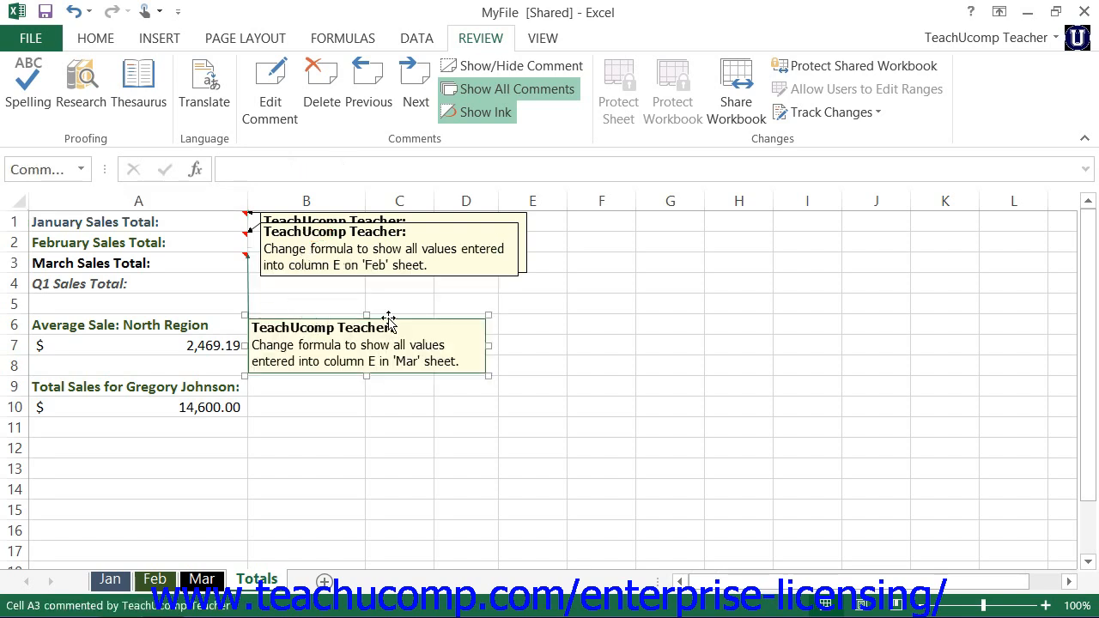
{"action": "left_click", "coordinate": [400, 277]}
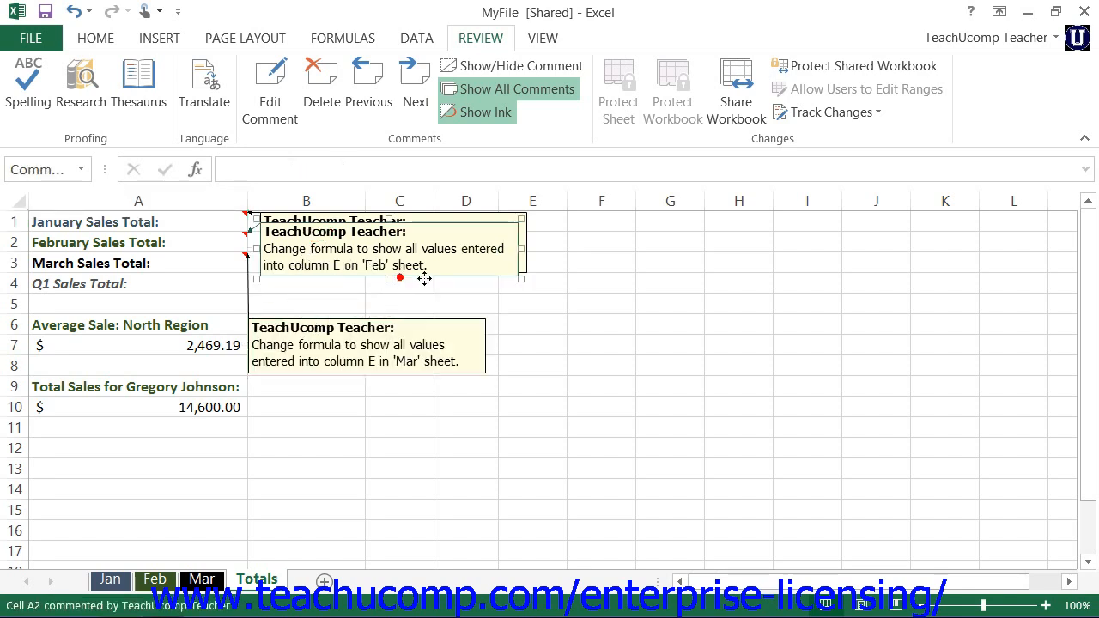
{"action": "left_click_drag", "start_coordinate": [424, 278], "coordinate": [686, 304]}
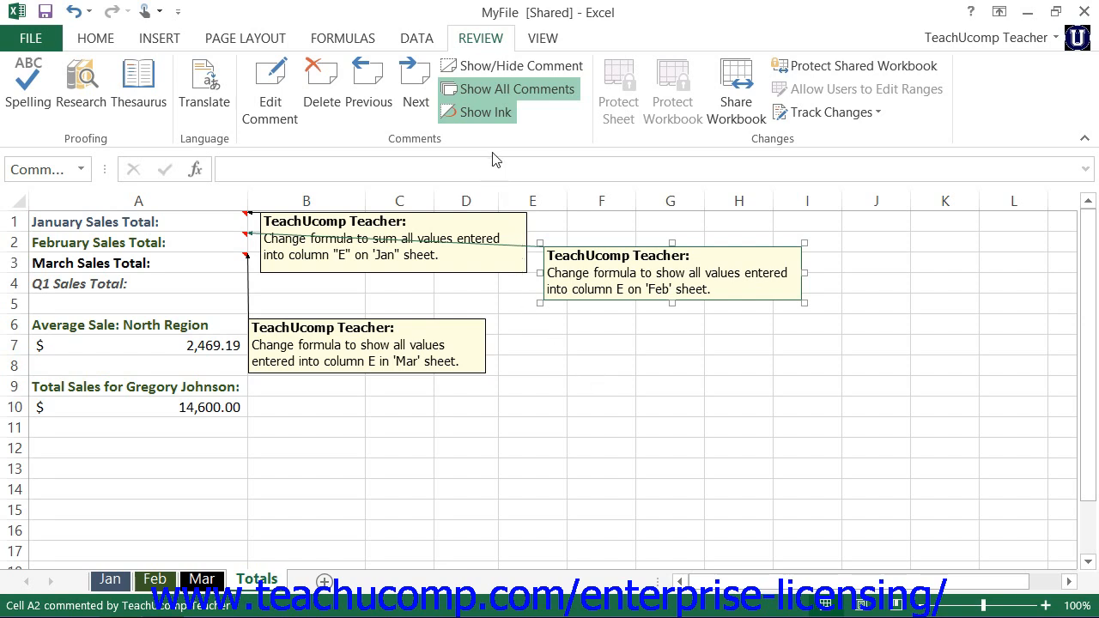
{"action": "left_click", "coordinate": [515, 95]}
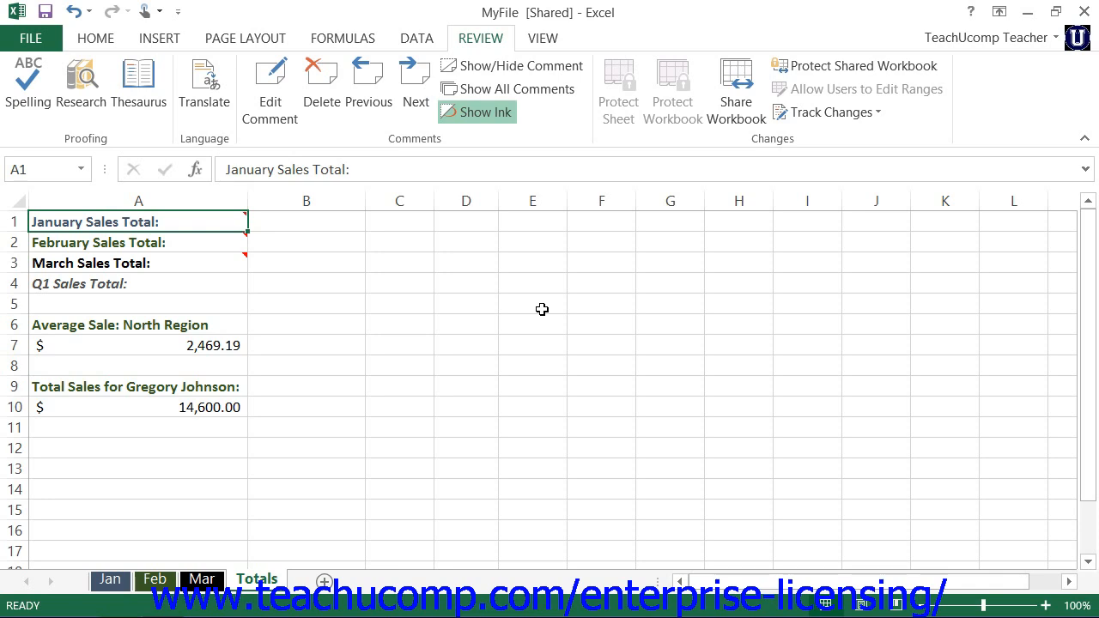
Show all comments and set the Totals sheet's page setup to print comments as displayed on sheet
{"action": "left_click", "coordinate": [502, 91]}
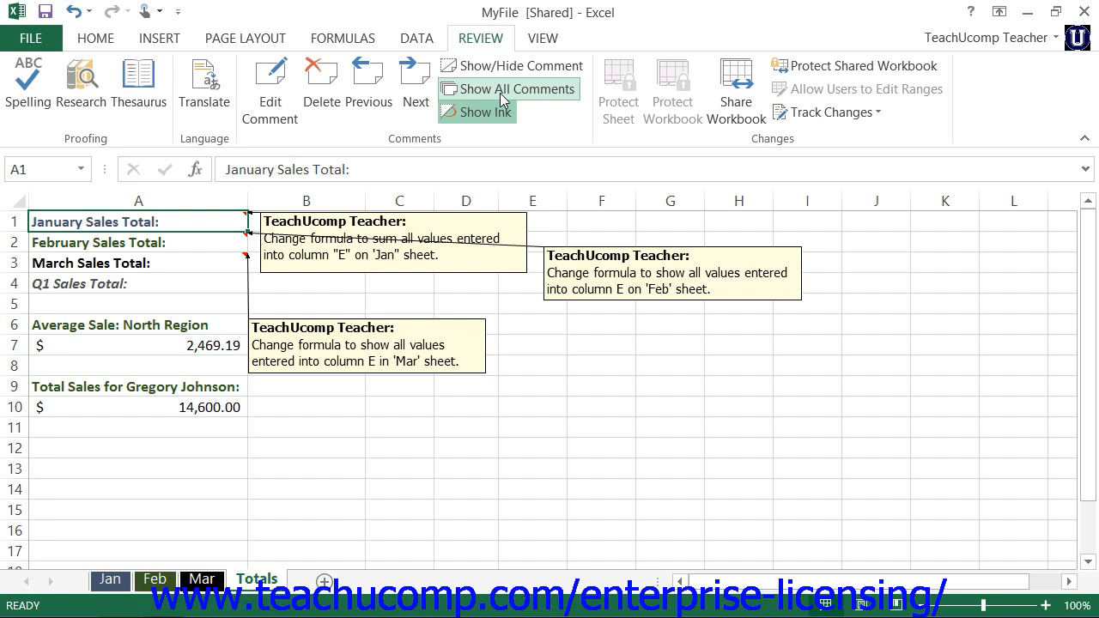
{"action": "left_click", "coordinate": [272, 43]}
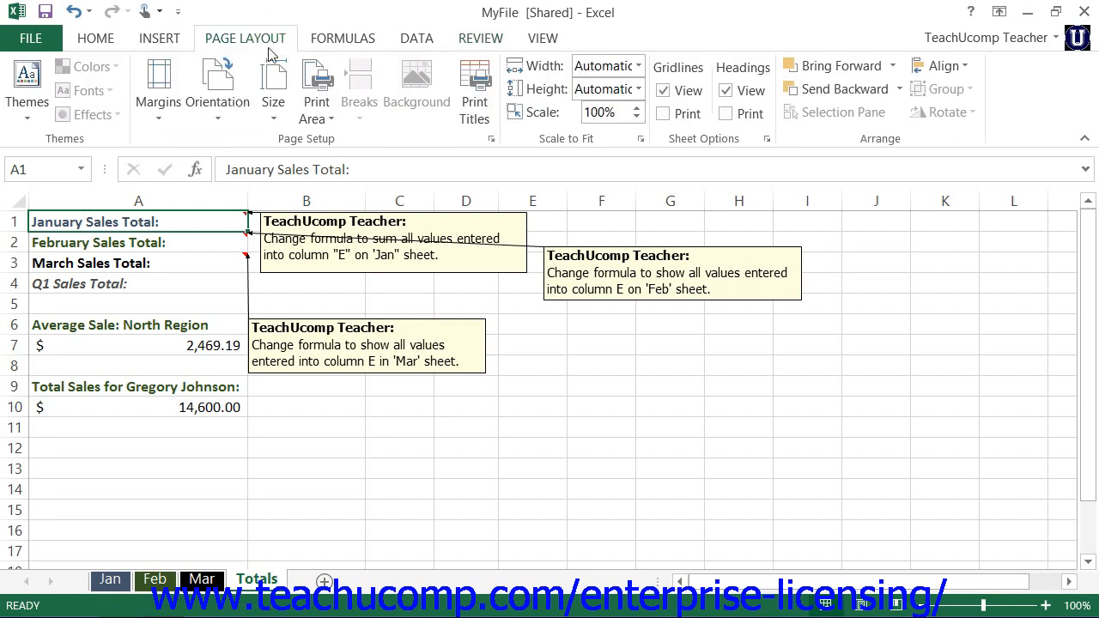
{"action": "left_click", "coordinate": [490, 139]}
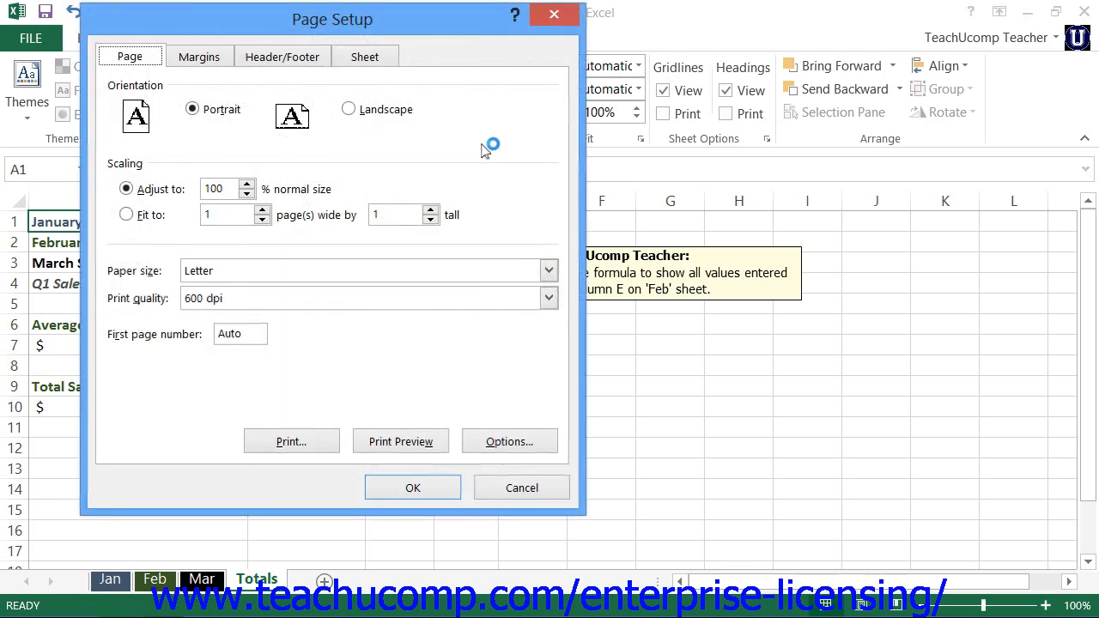
{"action": "left_click", "coordinate": [371, 64]}
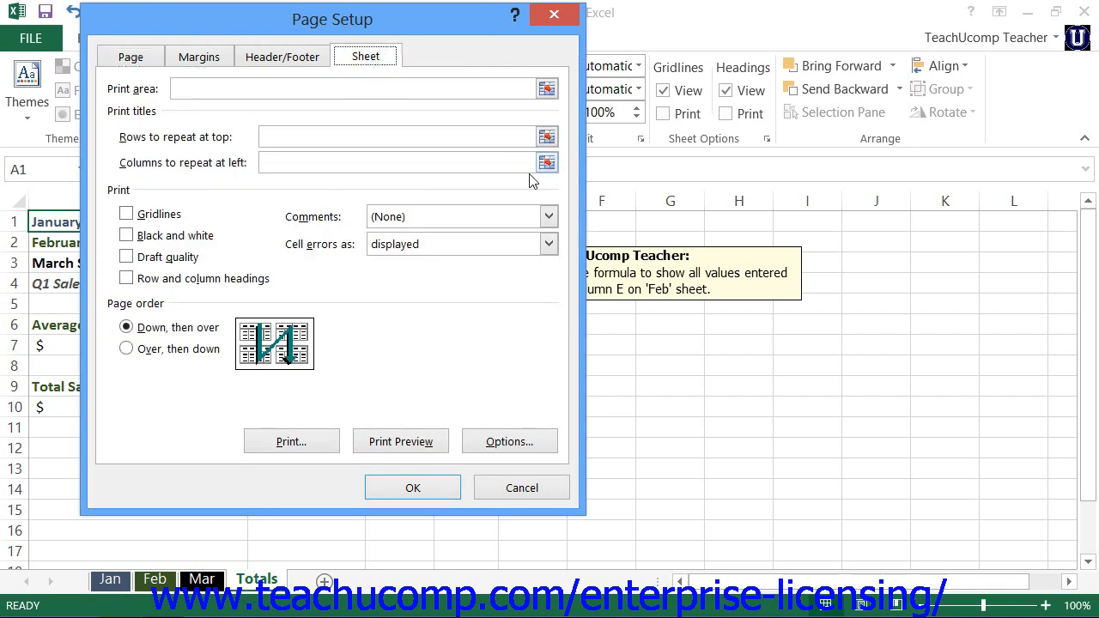
{"action": "left_click", "coordinate": [548, 216]}
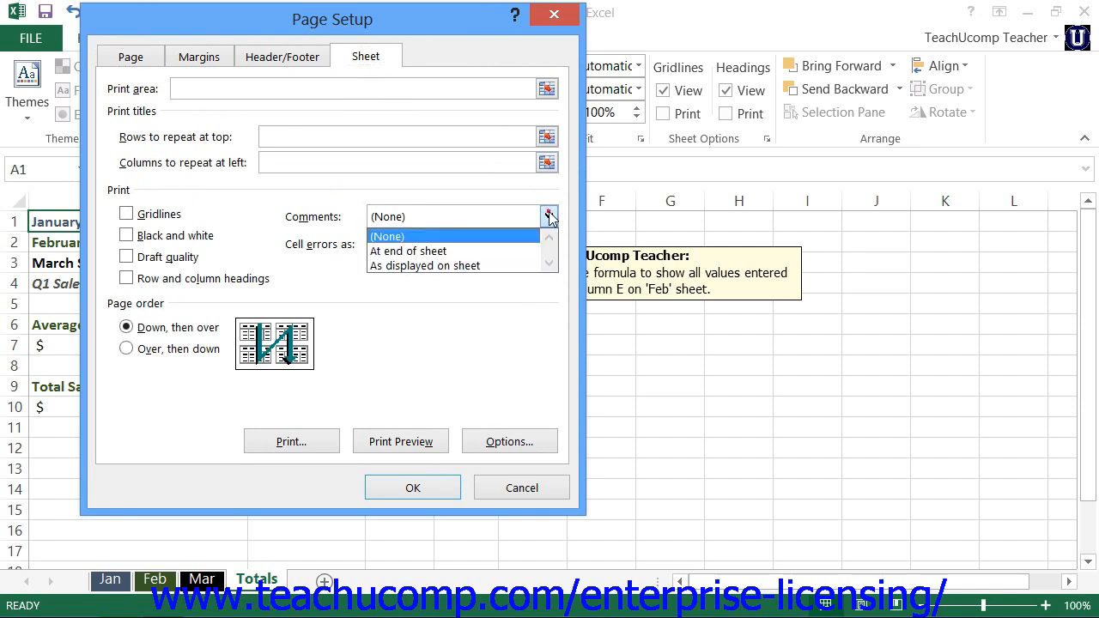
{"action": "left_click", "coordinate": [504, 266]}
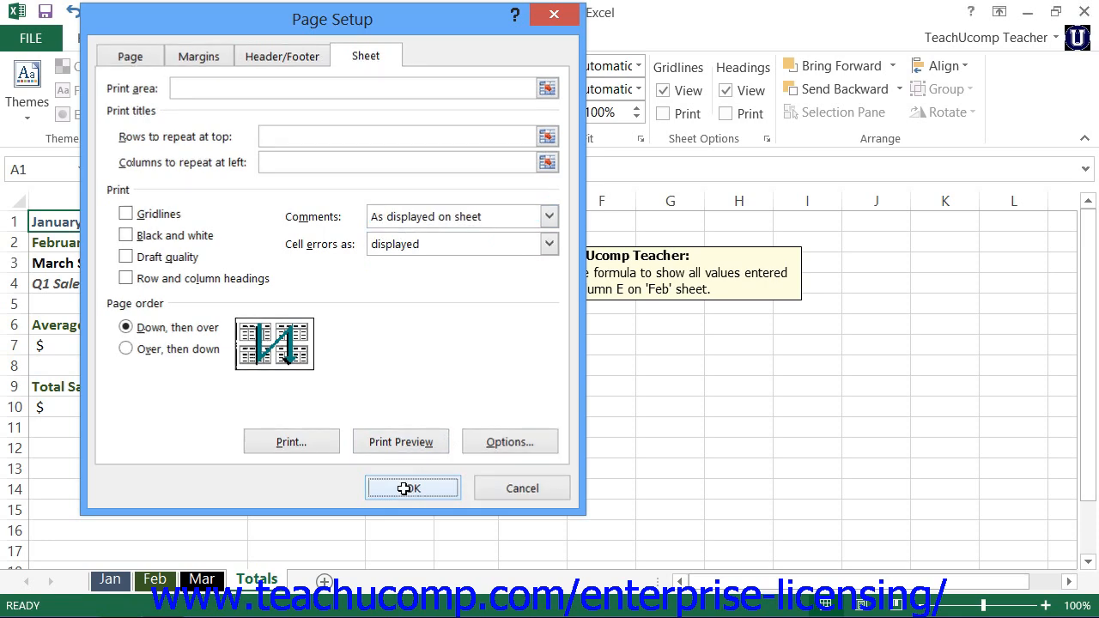
{"action": "left_click", "coordinate": [408, 490]}
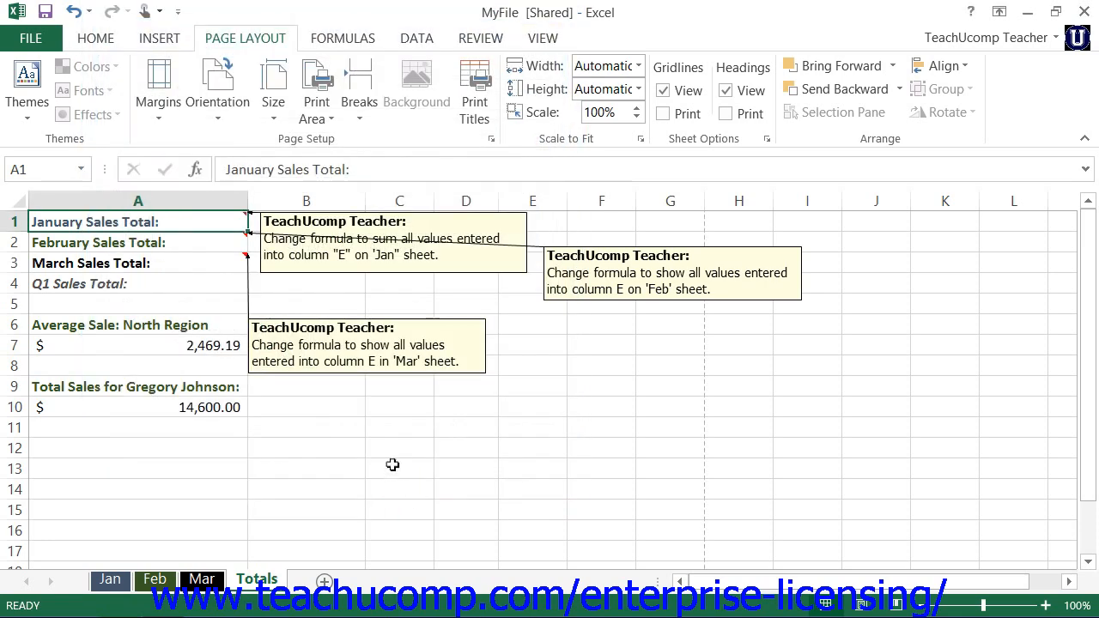